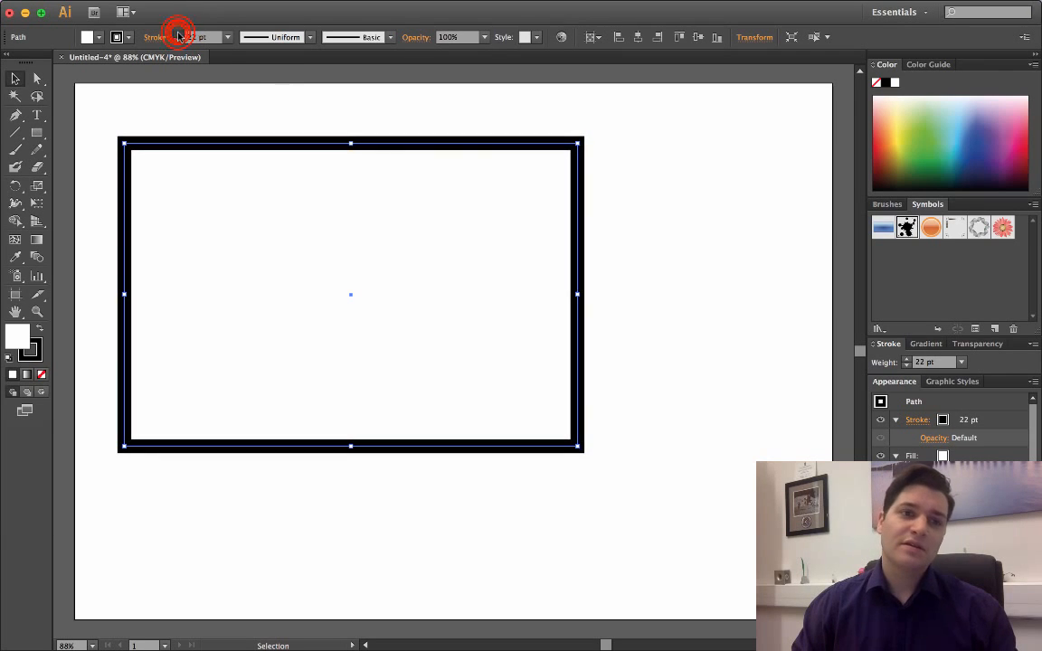
# Move the outlined rectangle towards the artboard's upper-left corner and fill it with the magenta swatch
pyautogui.click(272, 98)
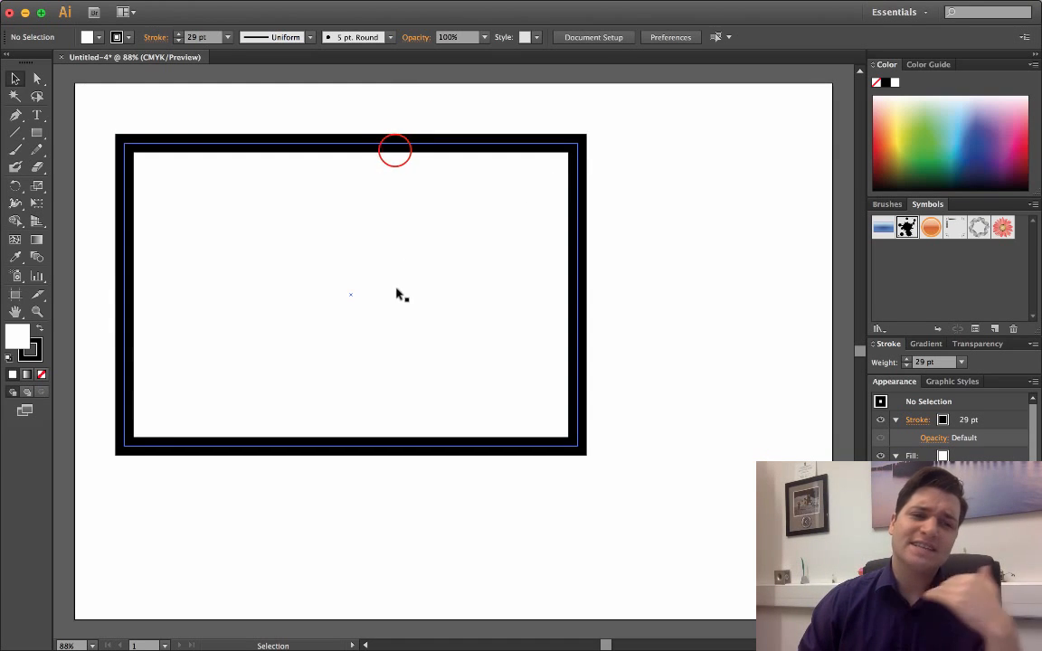
pyautogui.moveTo(395, 150); pyautogui.dragTo(384, 123)
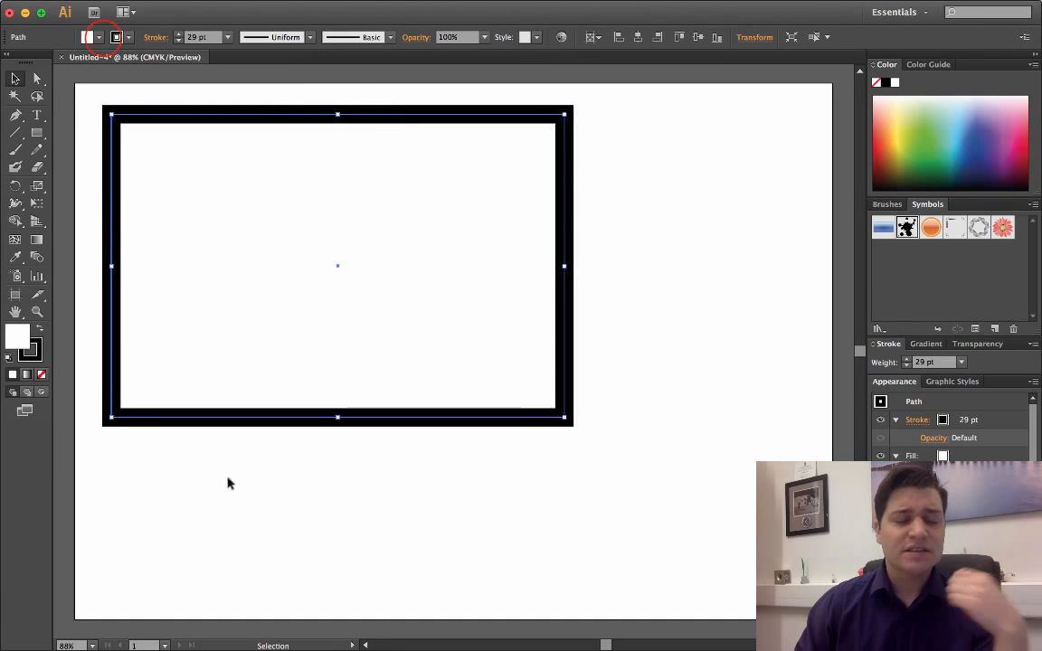
pyautogui.click(100, 38)
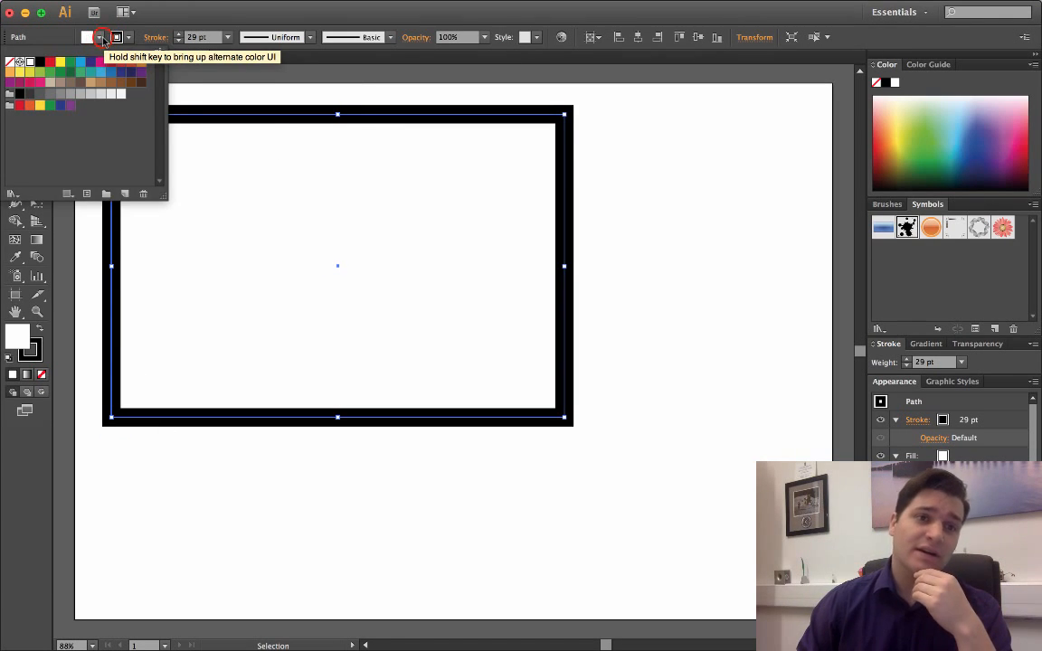
pyautogui.click(101, 38)
pyautogui.click(100, 39)
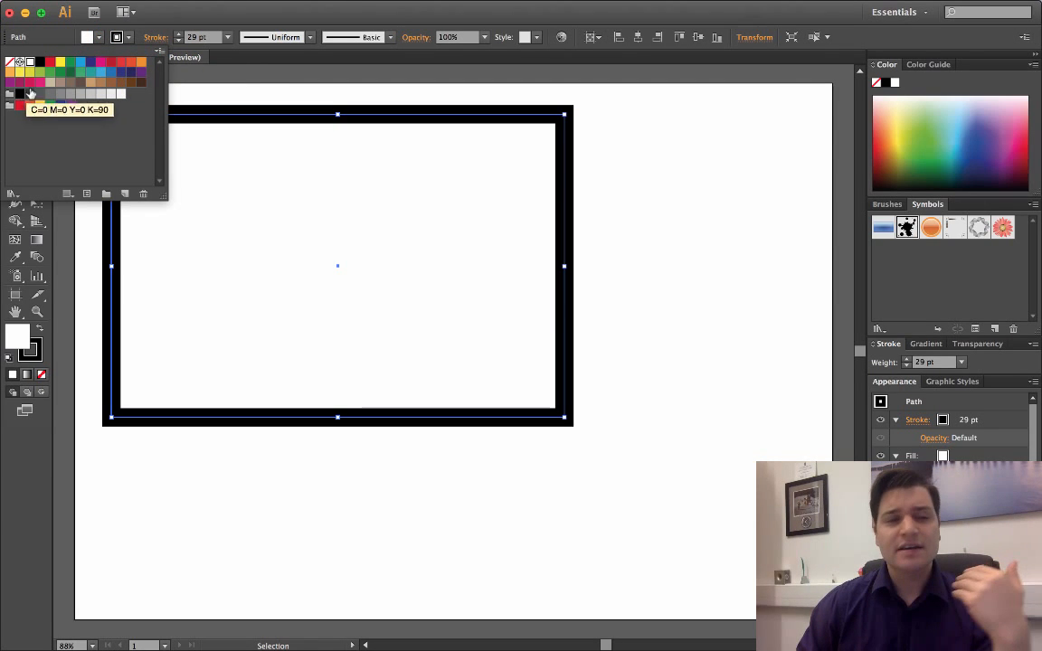
pyautogui.click(101, 63)
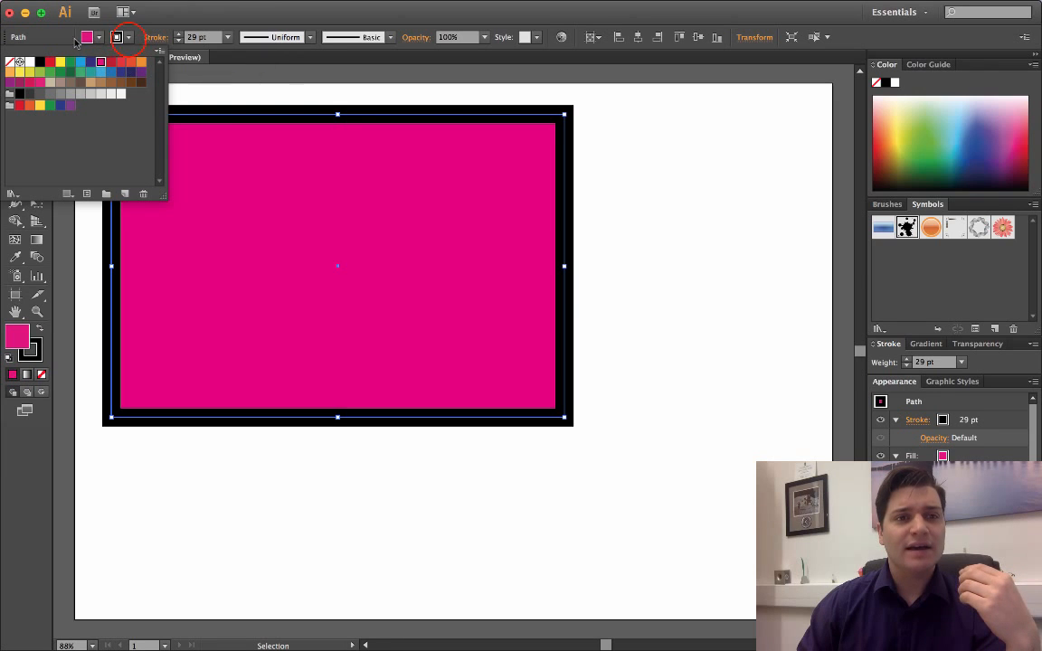
# Set the rectangle's stroke colour to the dark blue swatch
pyautogui.click(128, 37)
pyautogui.click(129, 37)
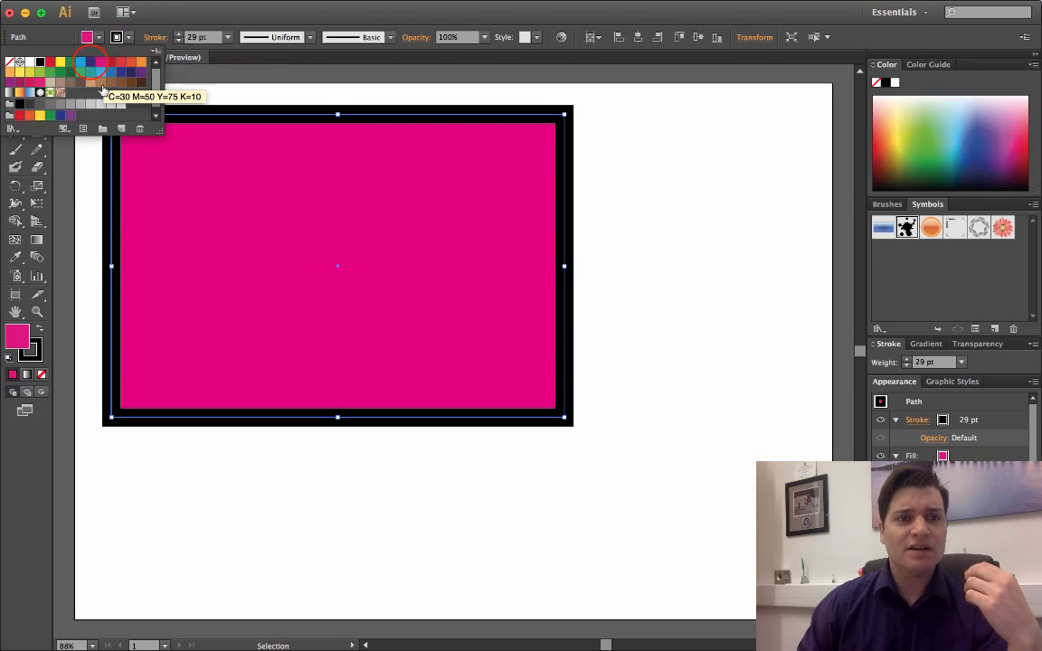
pyautogui.click(91, 62)
pyautogui.click(658, 356)
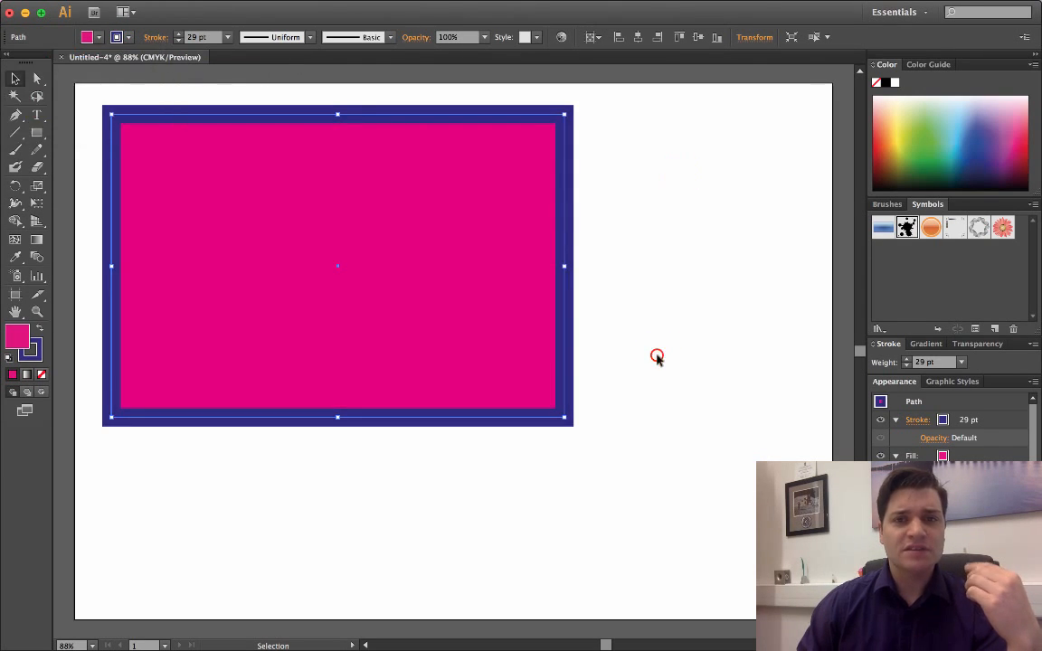
pyautogui.click(658, 356)
# Shrink the rectangle from its lower-right corner to a small block near the artboard's upper-left corner
pyautogui.click(541, 358)
pyautogui.click(563, 416)
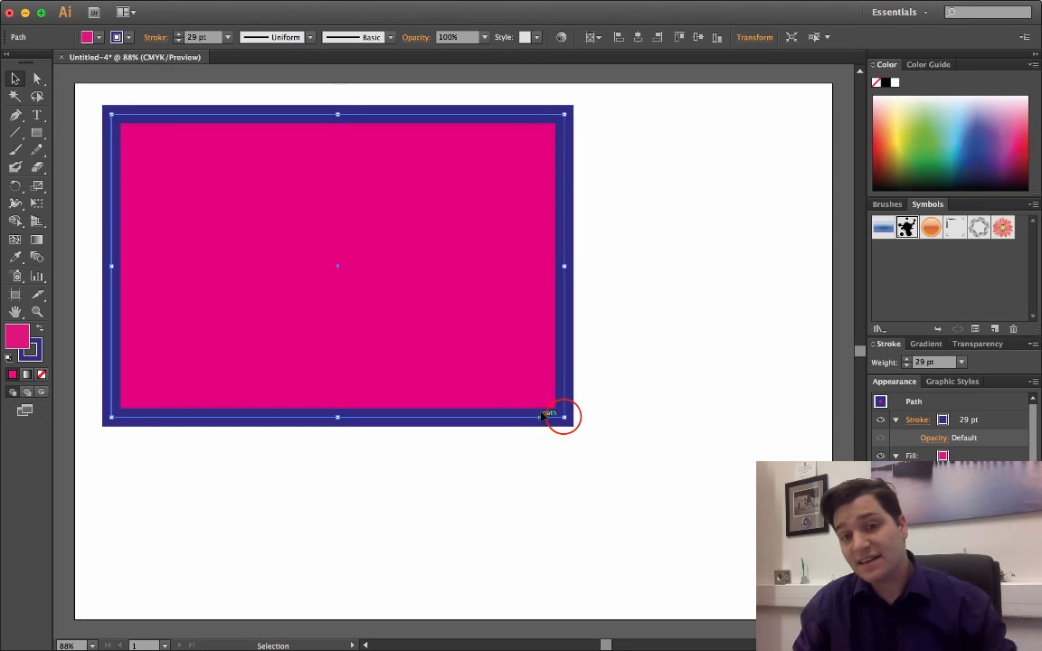
pyautogui.moveTo(564, 416); pyautogui.dragTo(330, 240)
pyautogui.click(331, 245)
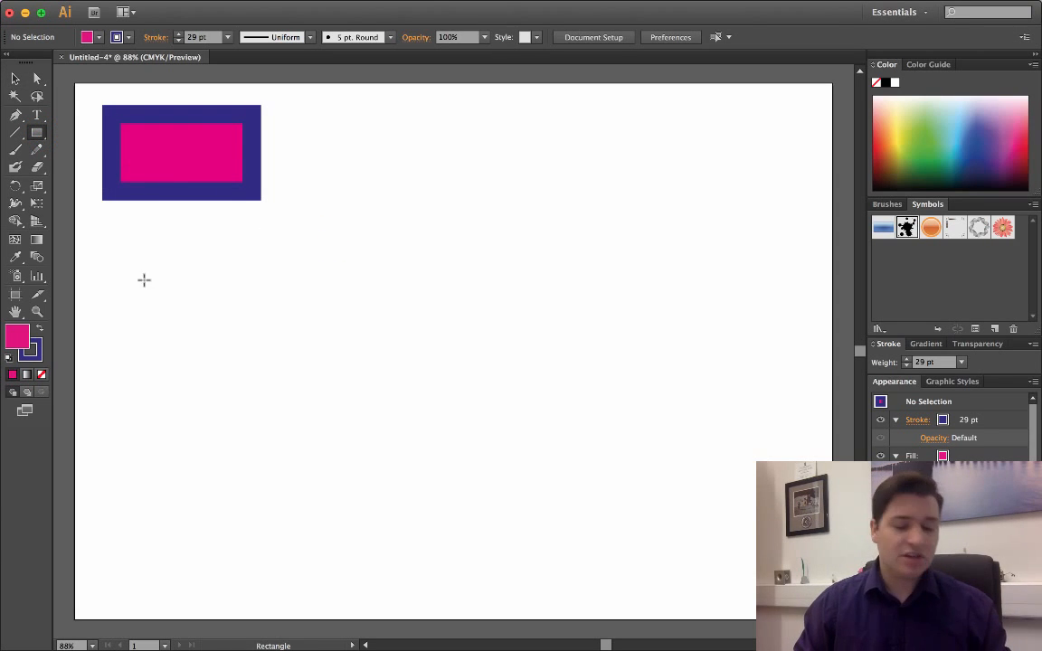
# Try drawing a square below the small rectangle with the Rectangle tool and undo it
pyautogui.moveTo(126, 258); pyautogui.dragTo(311, 444)
pyautogui.press('super+z')
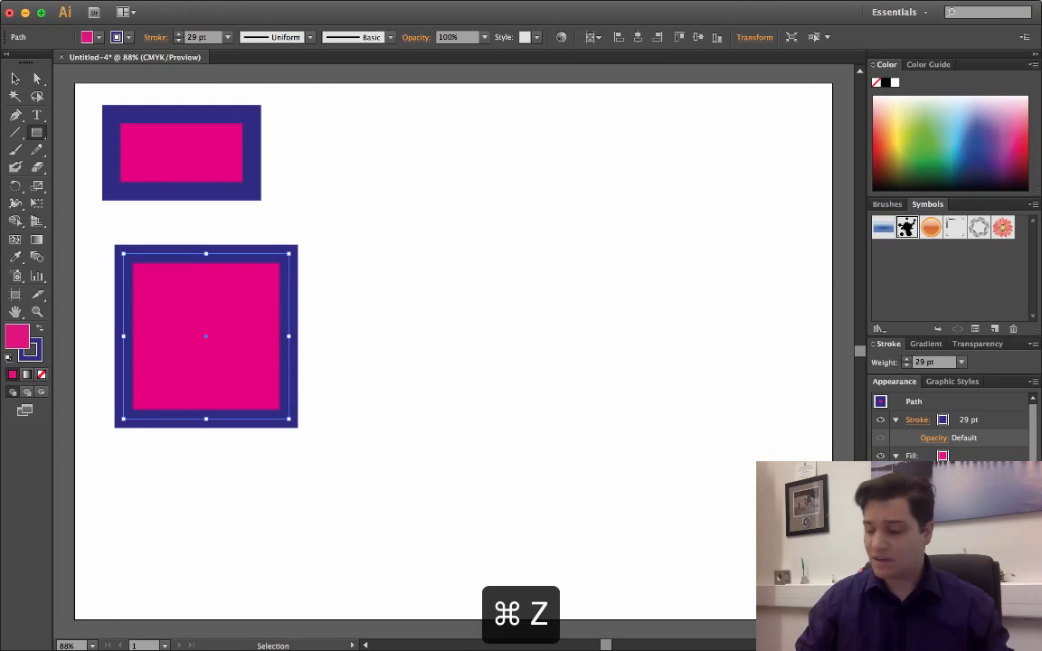
pyautogui.press('super+z')
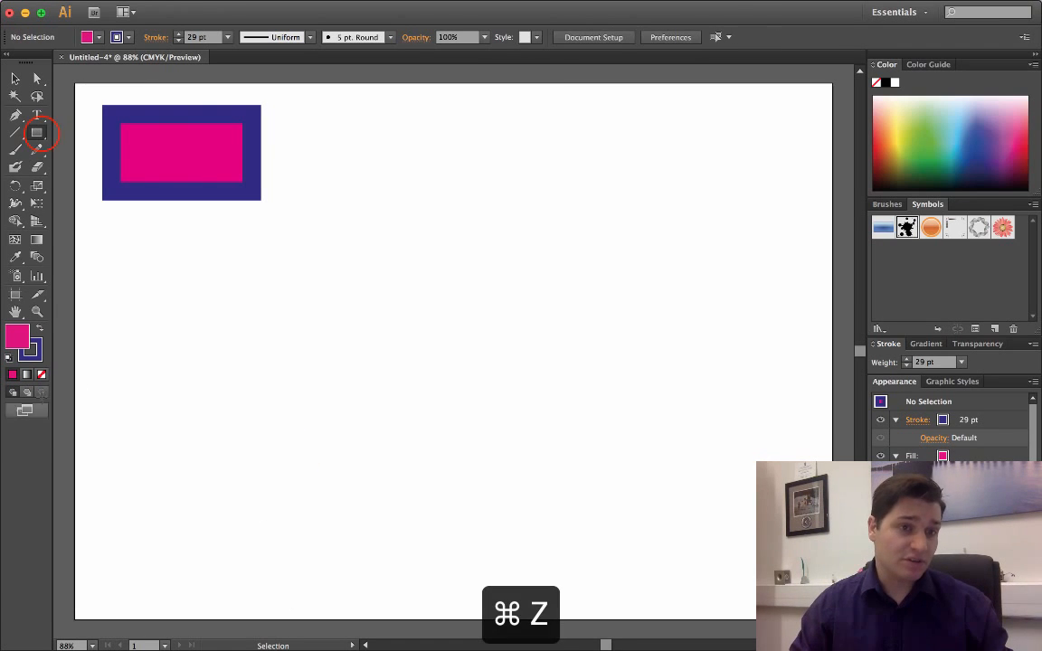
# Draw a rounded square below the rectangle, and try a larger rounded rectangle beside it, undoing only the larger one
pyautogui.moveTo(37, 133); pyautogui.dragTo(68, 133)
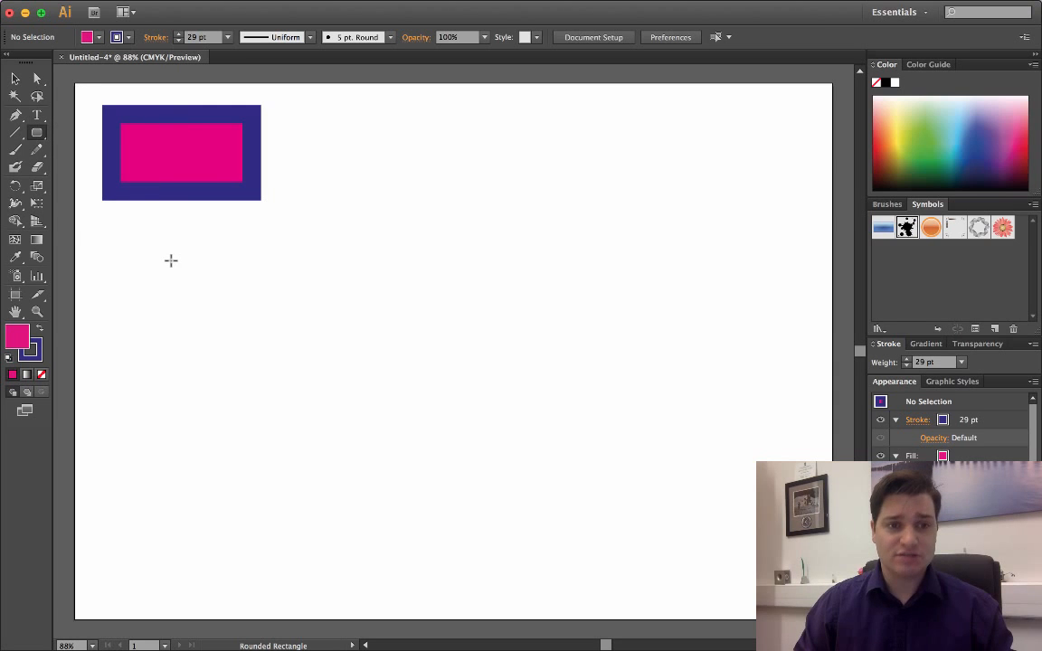
pyautogui.moveTo(126, 257); pyautogui.dragTo(299, 430)
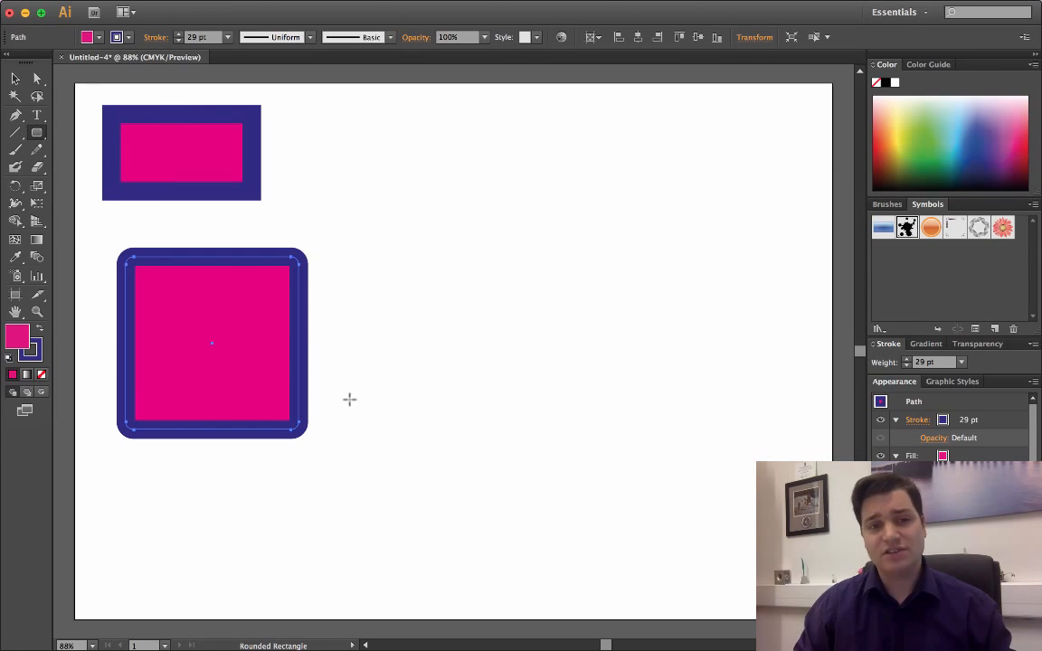
pyautogui.moveTo(391, 161)
pyautogui.mouseDown()
pyautogui.moveTo(481, 249)
pyautogui.moveTo(662, 332)
pyautogui.moveTo(687, 402)
pyautogui.mouseUp()
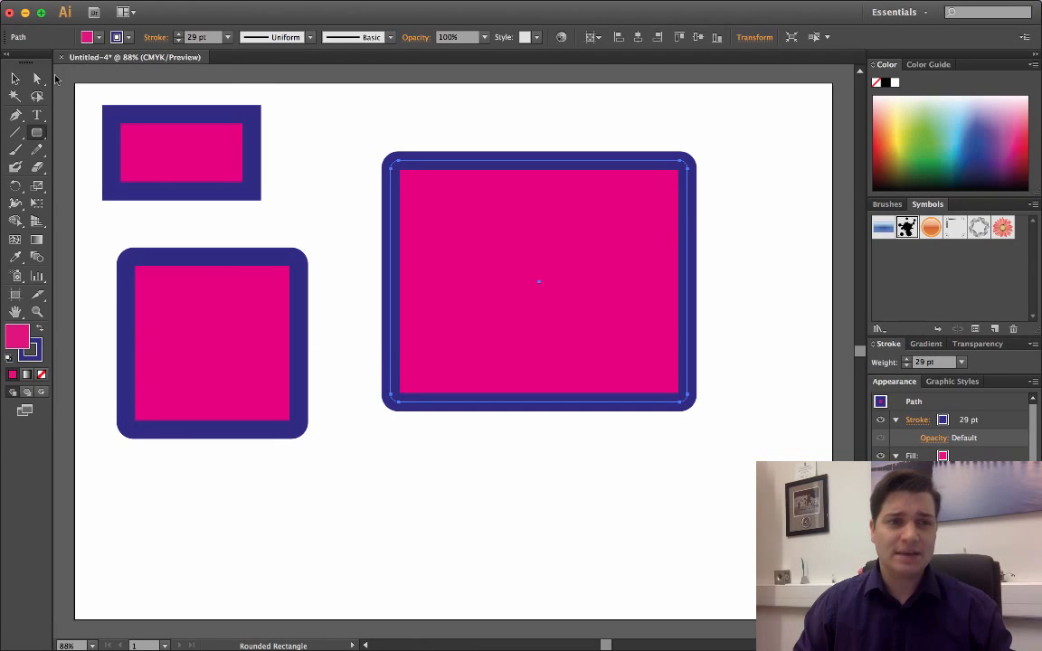
pyautogui.press('super+z')
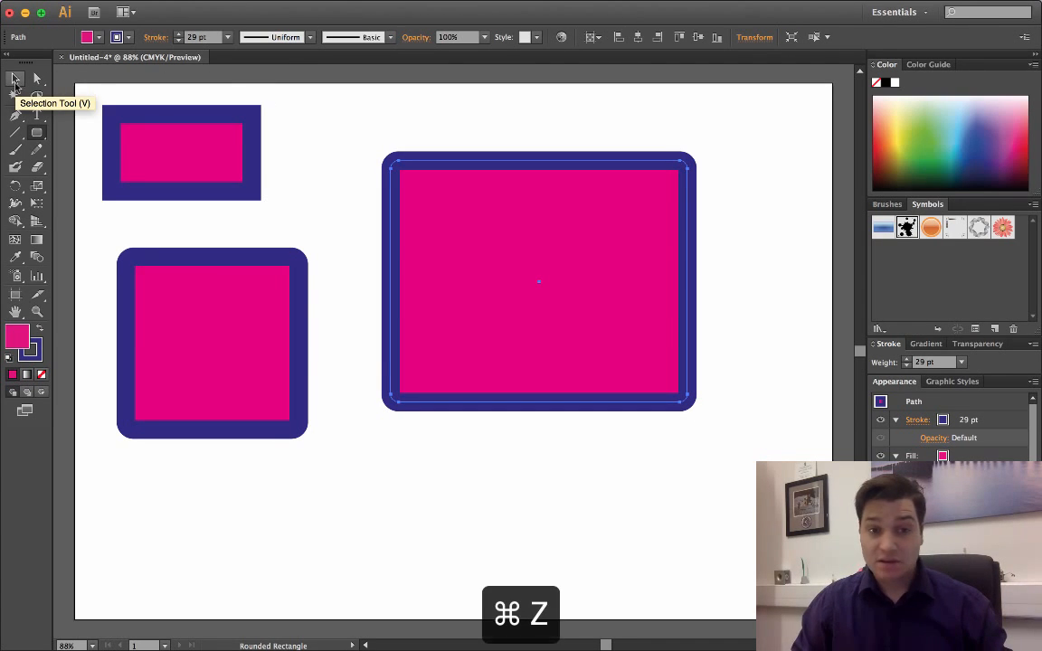
# Draw a circle beside the rounded square and a wide ellipse overlapping its upper part with the Ellipse tool
pyautogui.click(39, 133)
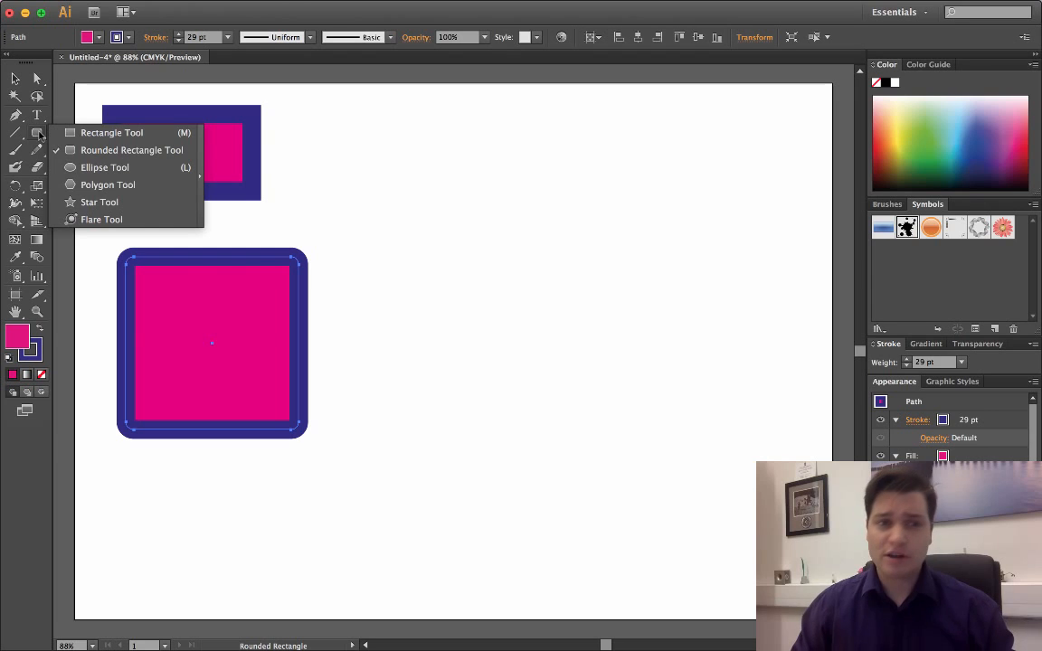
pyautogui.click(77, 167)
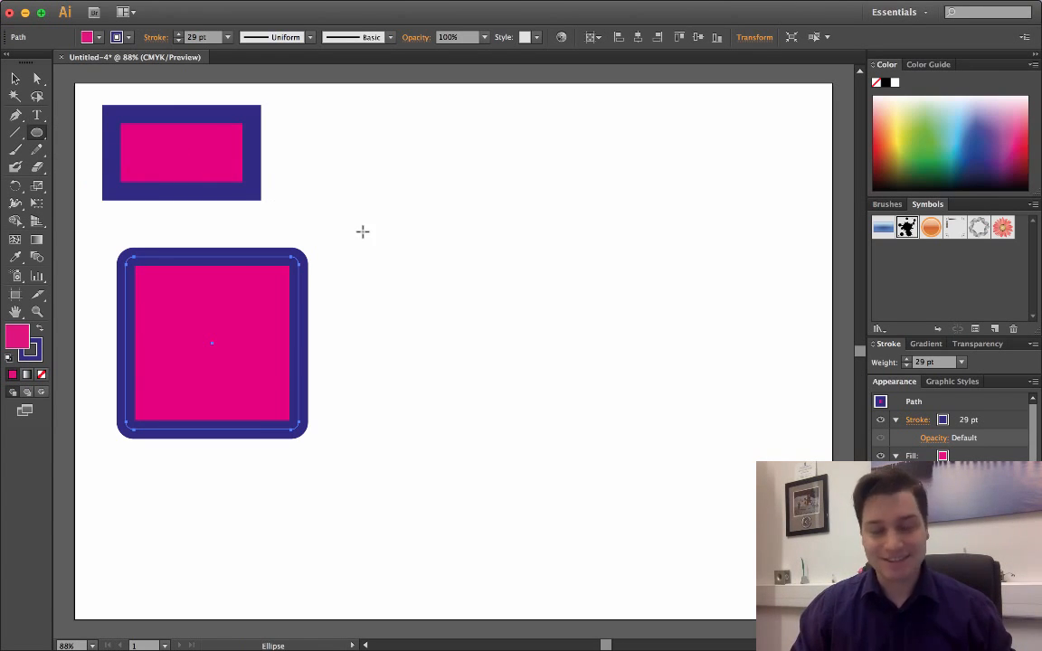
pyautogui.moveTo(408, 205); pyautogui.dragTo(612, 410)
pyautogui.moveTo(327, 135); pyautogui.dragTo(744, 270)
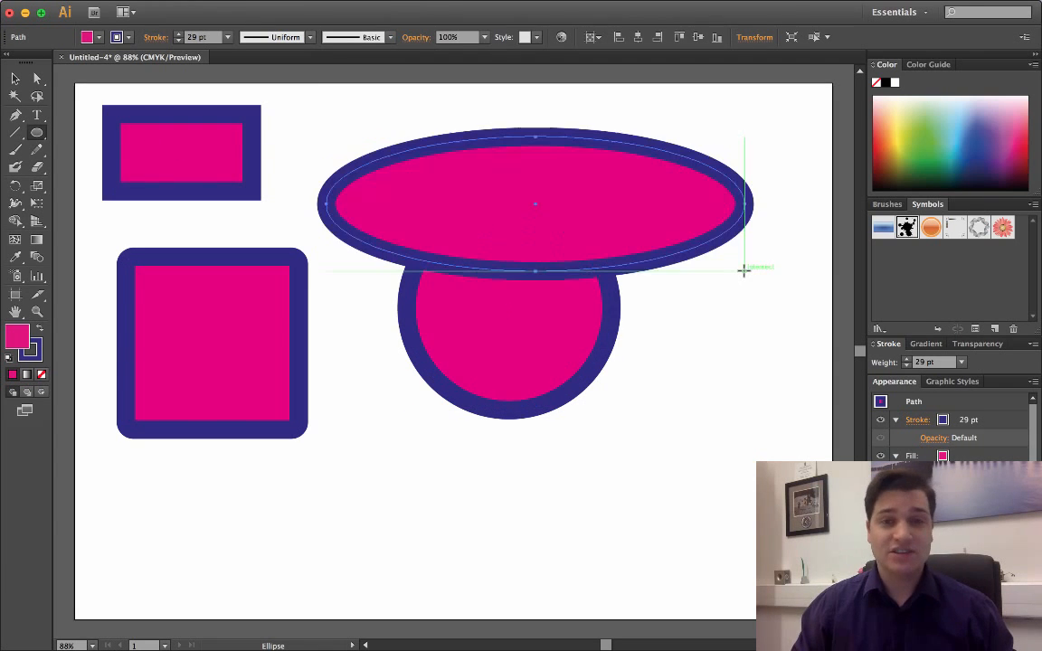
# Undo the ellipse, the circle, the rounded square and the last shrinking of the rectangle
pyautogui.press('super+z')
pyautogui.press('super+z')
pyautogui.press('super+z')
pyautogui.press('super+z')
pyautogui.press('super+z')
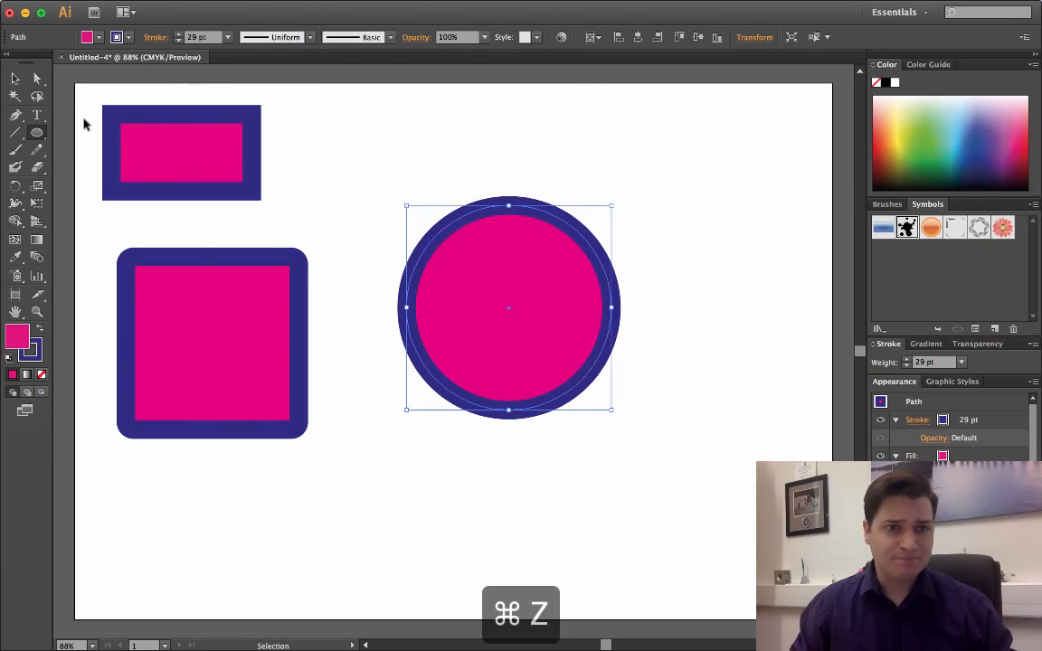
# Draw a hexagon overlapping the rectangle's lower edge with the Polygon tool
pyautogui.moveTo(41, 135); pyautogui.dragTo(104, 186)
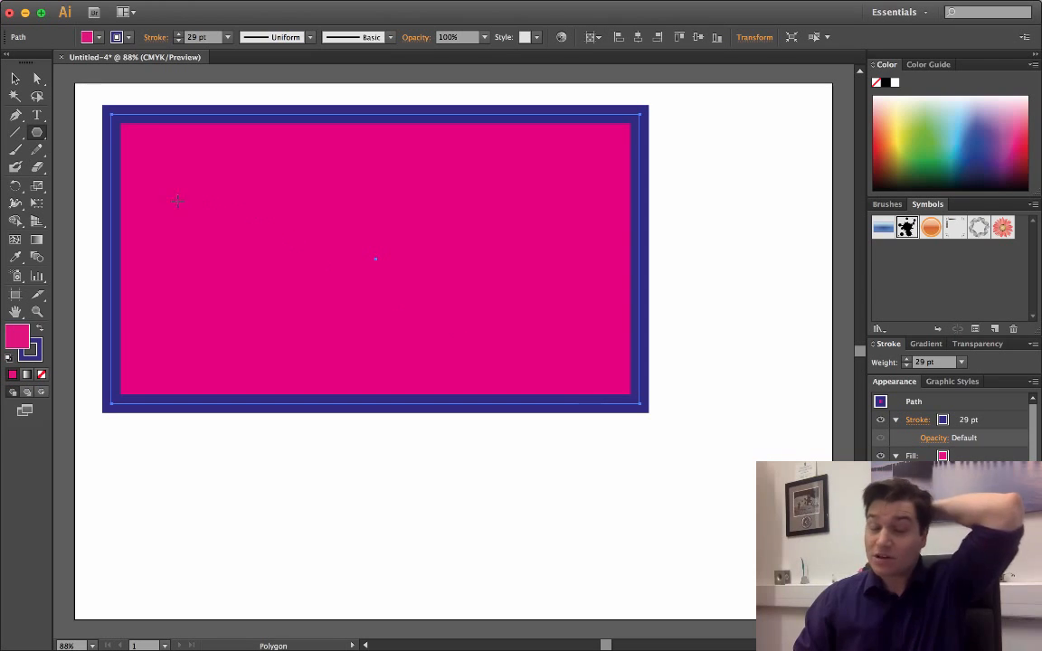
pyautogui.click(38, 134)
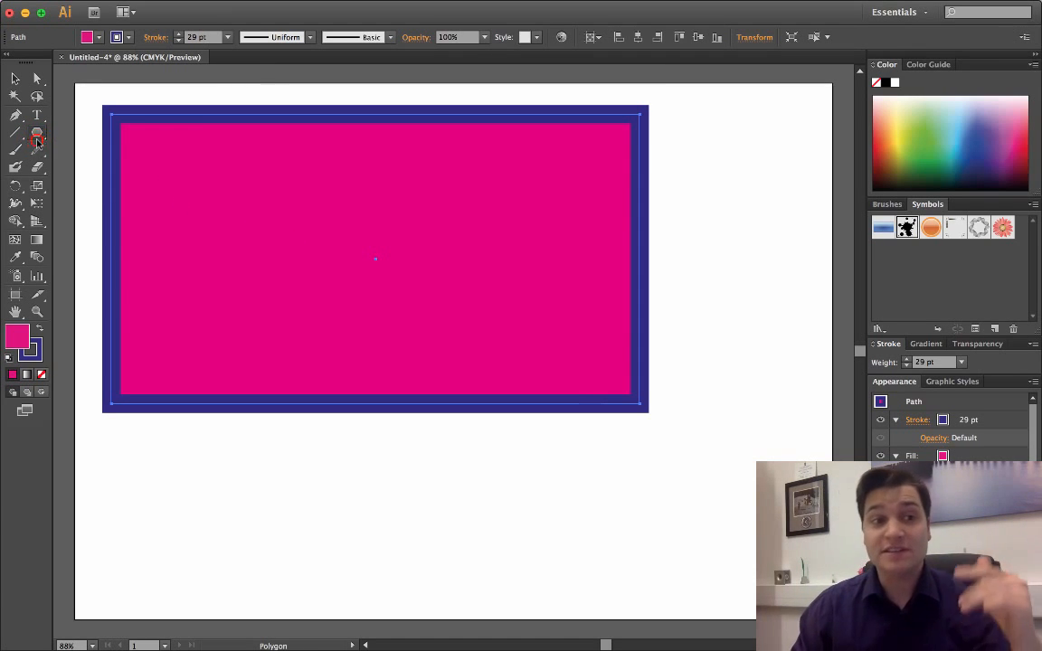
pyautogui.moveTo(38, 137); pyautogui.dragTo(98, 188)
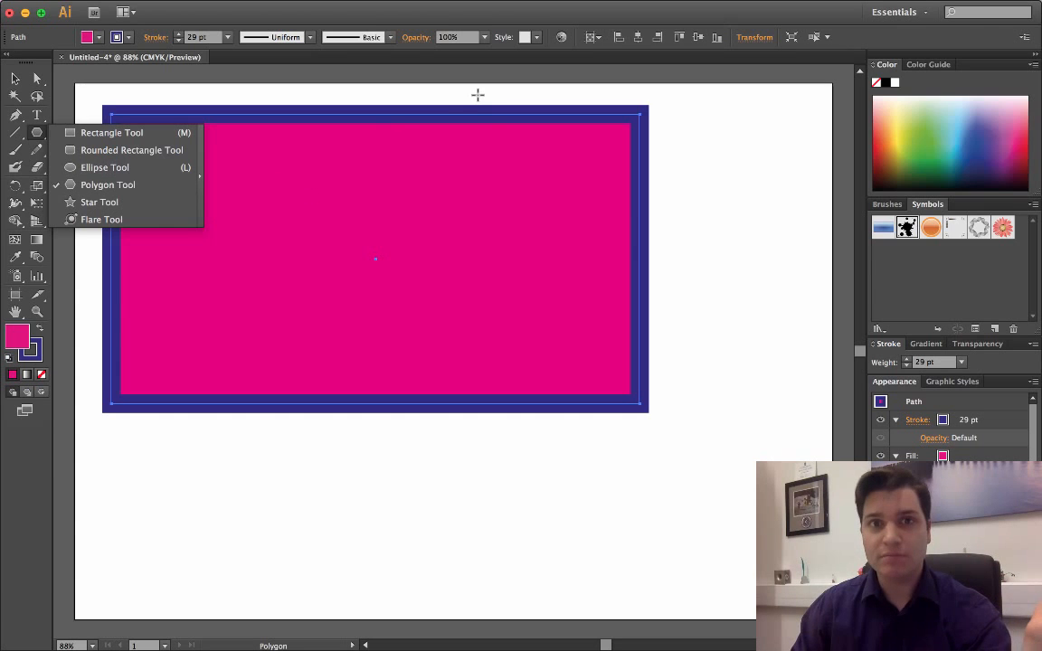
pyautogui.moveTo(379, 473)
pyautogui.mouseDown()
pyautogui.moveTo(457, 426)
pyautogui.moveTo(602, 469)
pyautogui.moveTo(468, 529)
pyautogui.moveTo(506, 529)
pyautogui.moveTo(509, 493)
pyautogui.moveTo(466, 477)
pyautogui.moveTo(484, 457)
pyautogui.moveTo(519, 484)
pyautogui.moveTo(459, 468)
pyautogui.moveTo(535, 470)
pyautogui.moveTo(484, 475)
pyautogui.moveTo(505, 324)
pyautogui.moveTo(358, 203)
pyautogui.moveTo(663, 371)
pyautogui.moveTo(481, 428)
pyautogui.moveTo(458, 449)
pyautogui.moveTo(518, 462)
pyautogui.moveTo(468, 433)
pyautogui.moveTo(419, 463)
pyautogui.moveTo(521, 469)
pyautogui.mouseUp()
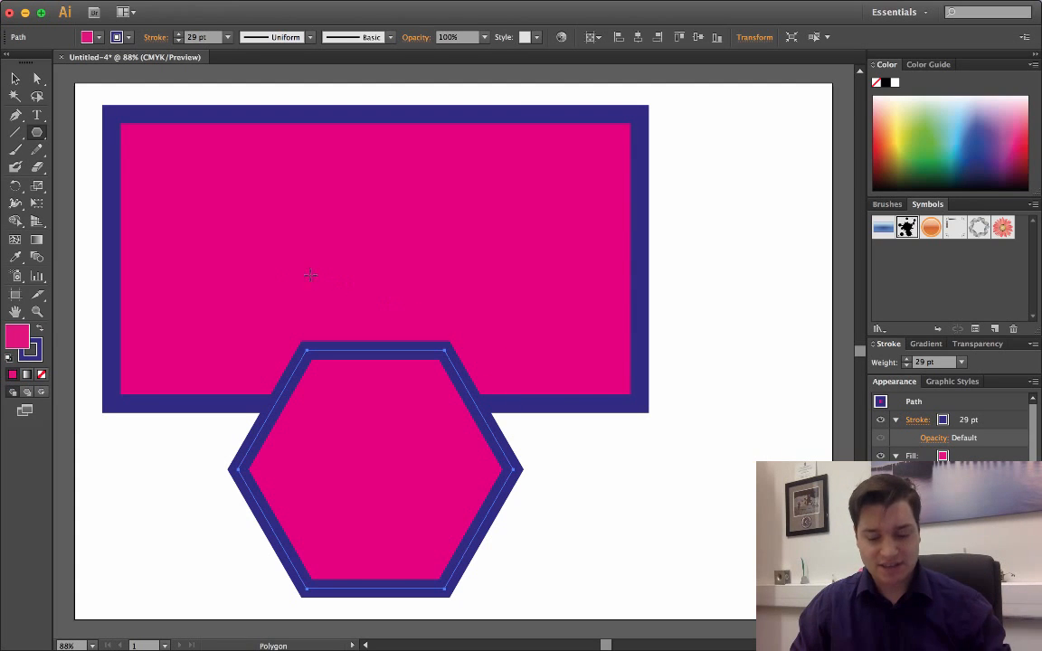
# Delete the large rectangle and the hexagon to clear the artboard
pyautogui.press('v')
pyautogui.click(236, 165)
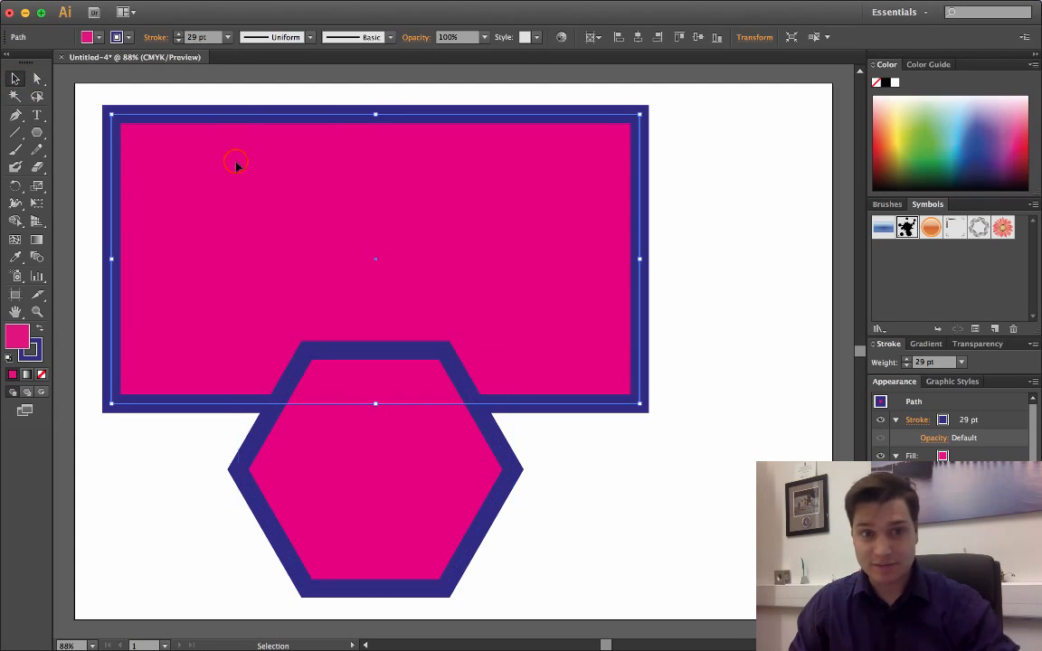
pyautogui.press('BackSpace')
pyautogui.click(337, 380)
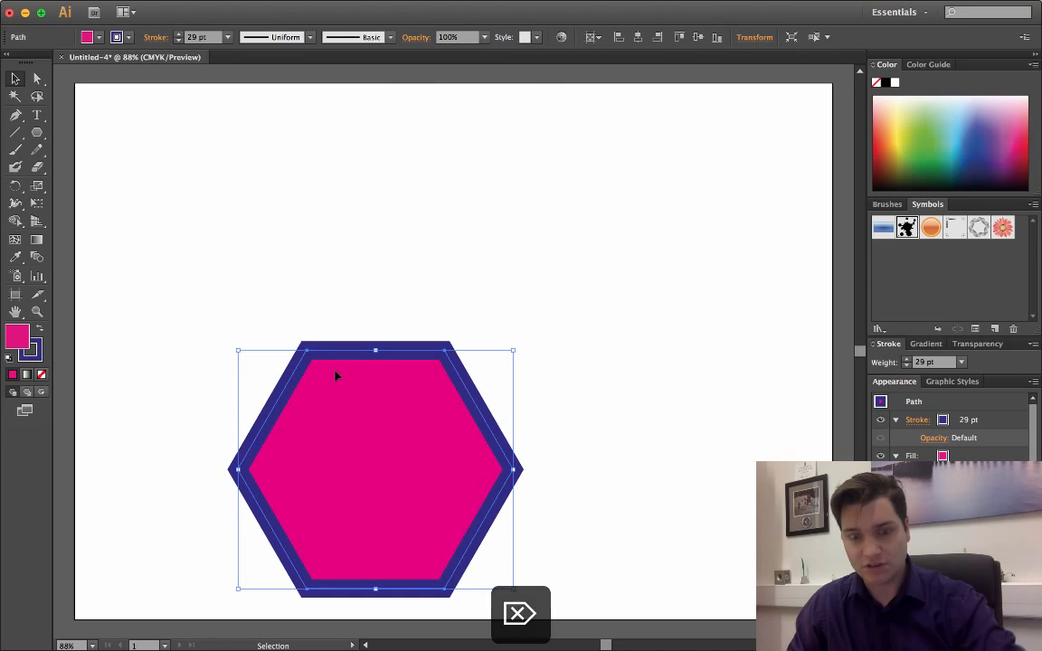
pyautogui.press('BackSpace')
# Draw an upright polygon in the artboard's upper-left area, varying its number of sides and finishing with three
pyautogui.click(36, 133)
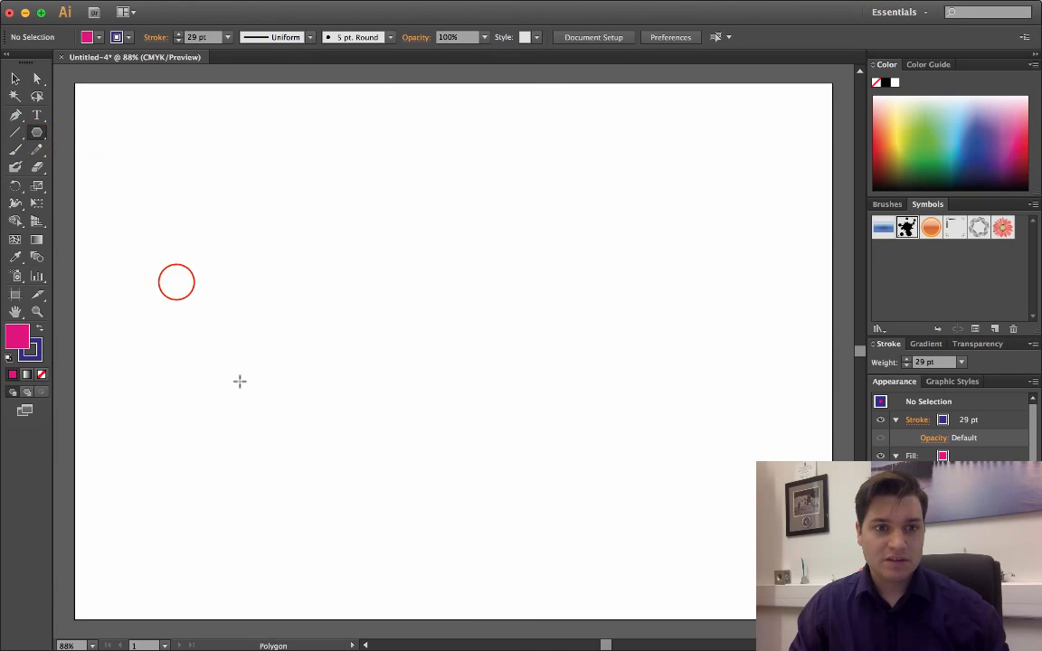
pyautogui.moveTo(177, 282)
pyautogui.mouseDown()
pyautogui.moveTo(228, 277)
pyautogui.moveTo(277, 293)
pyautogui.moveTo(249, 274)
pyautogui.moveTo(257, 332)
pyautogui.moveTo(270, 252)
pyautogui.moveTo(297, 345)
pyautogui.moveTo(263, 335)
pyautogui.mouseUp()
pyautogui.press('Up')
pyautogui.press('Up')
pyautogui.press('Up')
pyautogui.press('Up')
pyautogui.press('Up')
pyautogui.press('Up')
pyautogui.press('Down')
pyautogui.press('Down')
pyautogui.press('Down')
pyautogui.press('Down')
pyautogui.press('Down')
pyautogui.press('Down')
pyautogui.press('Down')
pyautogui.press('Down')
pyautogui.press('Down')
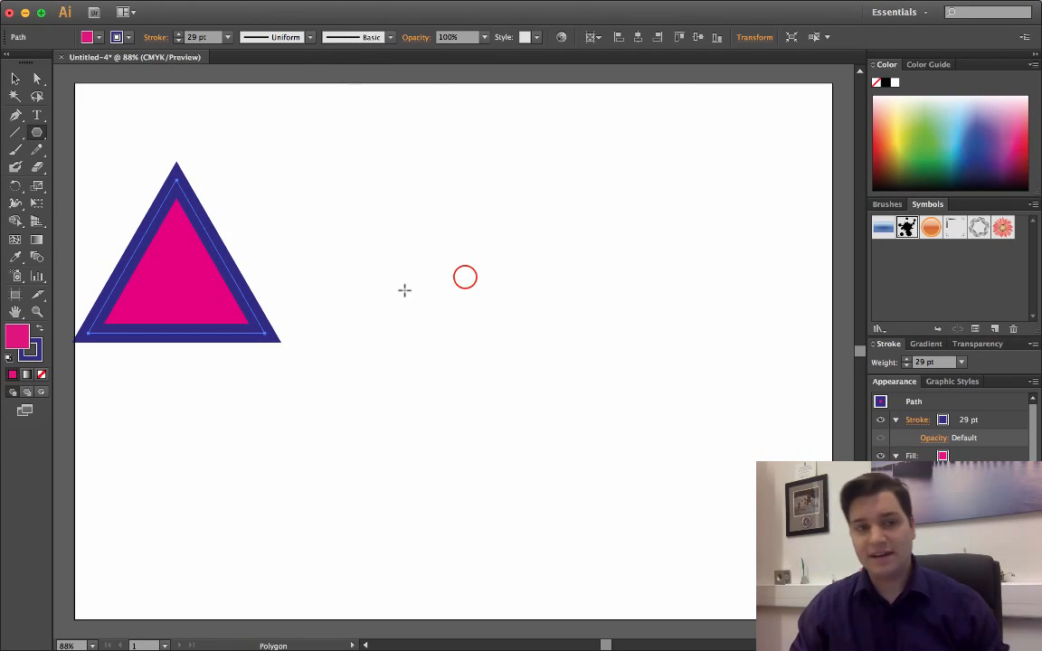
# Create a second polygon near the artboard's centre with radius 50 and 3 sides
pyautogui.click(462, 305)
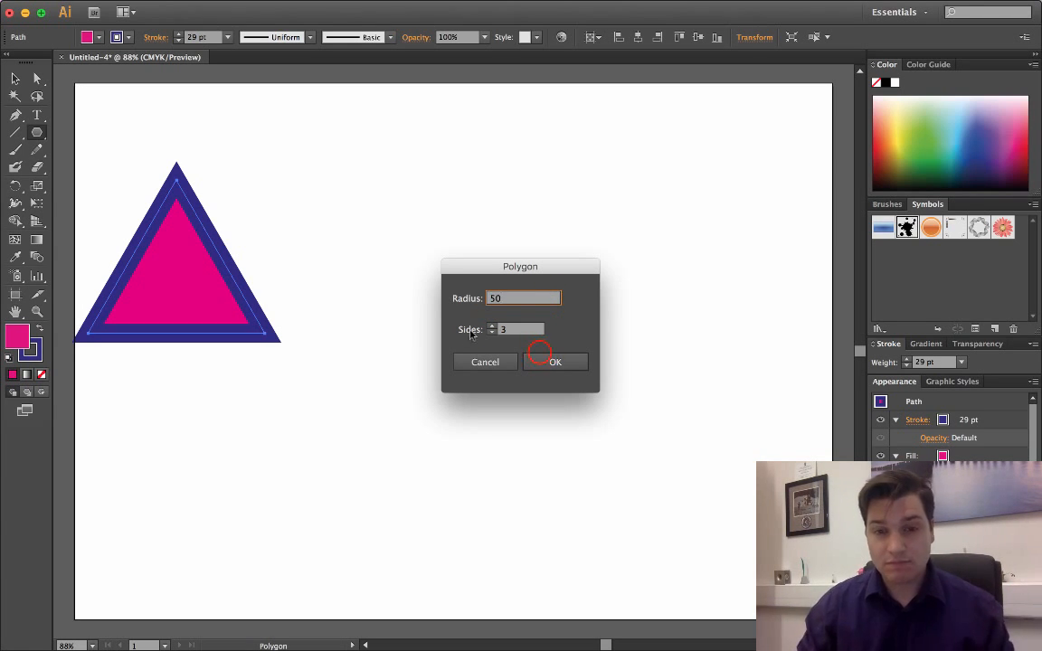
pyautogui.click(542, 355)
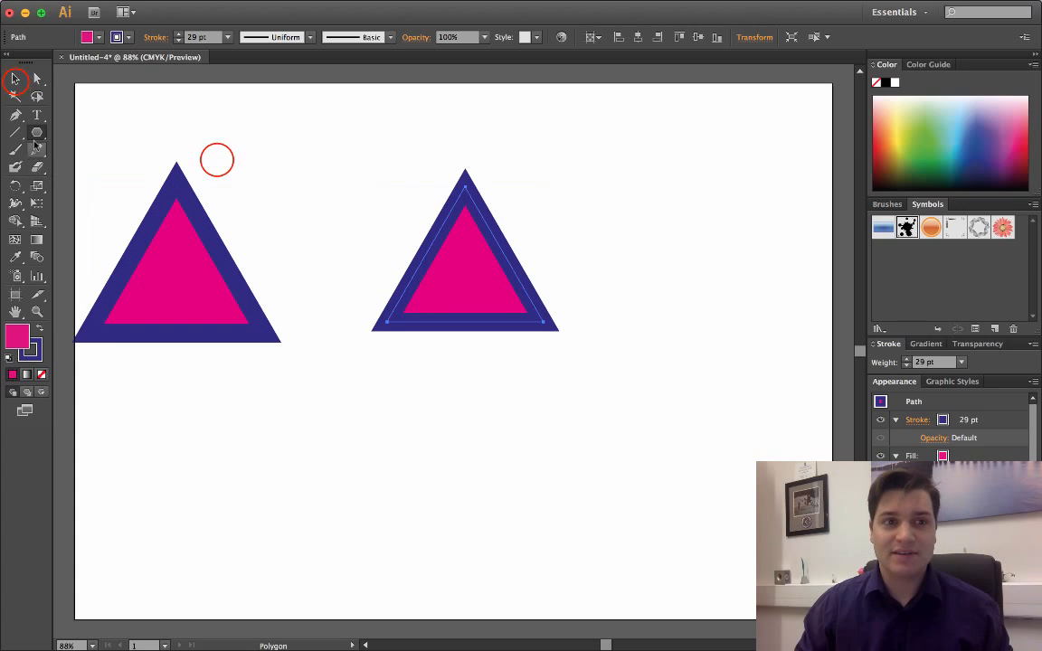
# Move the first triangle up and place the second triangle so it overlaps the first one's lower-right side
pyautogui.click(216, 160)
pyautogui.moveTo(212, 273); pyautogui.dragTo(220, 218)
pyautogui.click(303, 247)
pyautogui.moveTo(425, 253); pyautogui.dragTo(191, 241)
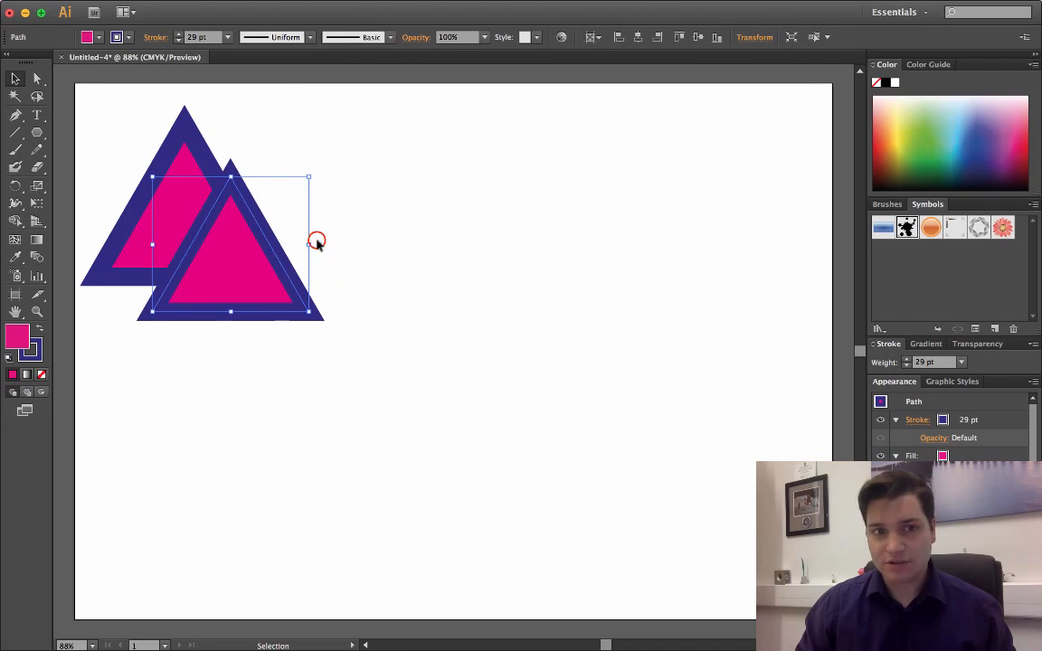
# Draw a star about 90 mm across right of the triangles, varying its number of points and finishing with 21
pyautogui.click(36, 132)
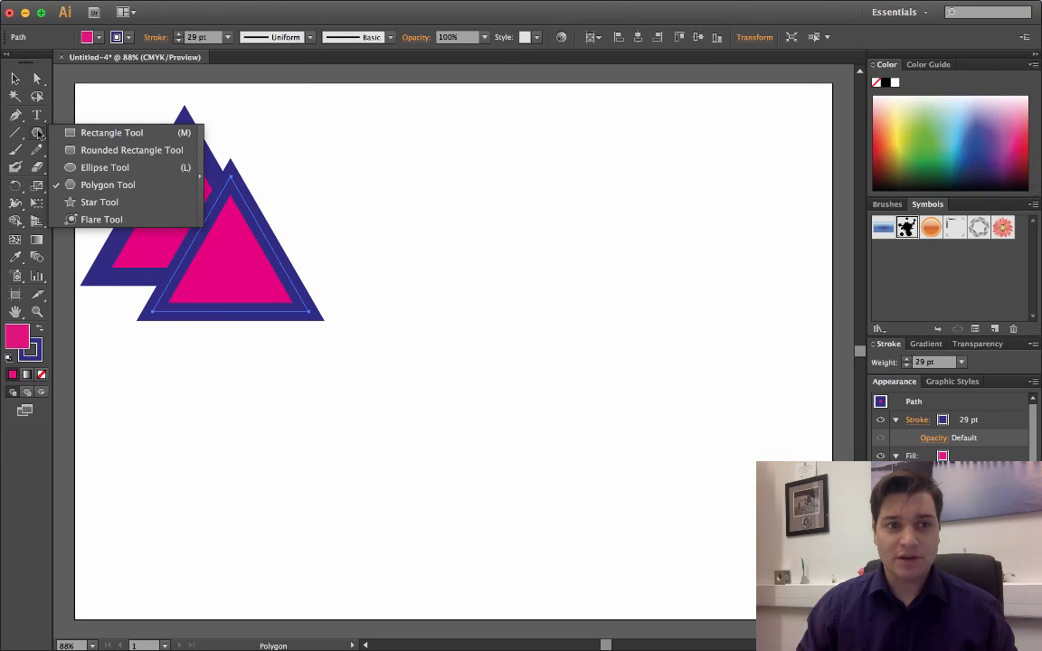
pyautogui.moveTo(39, 134); pyautogui.dragTo(106, 202)
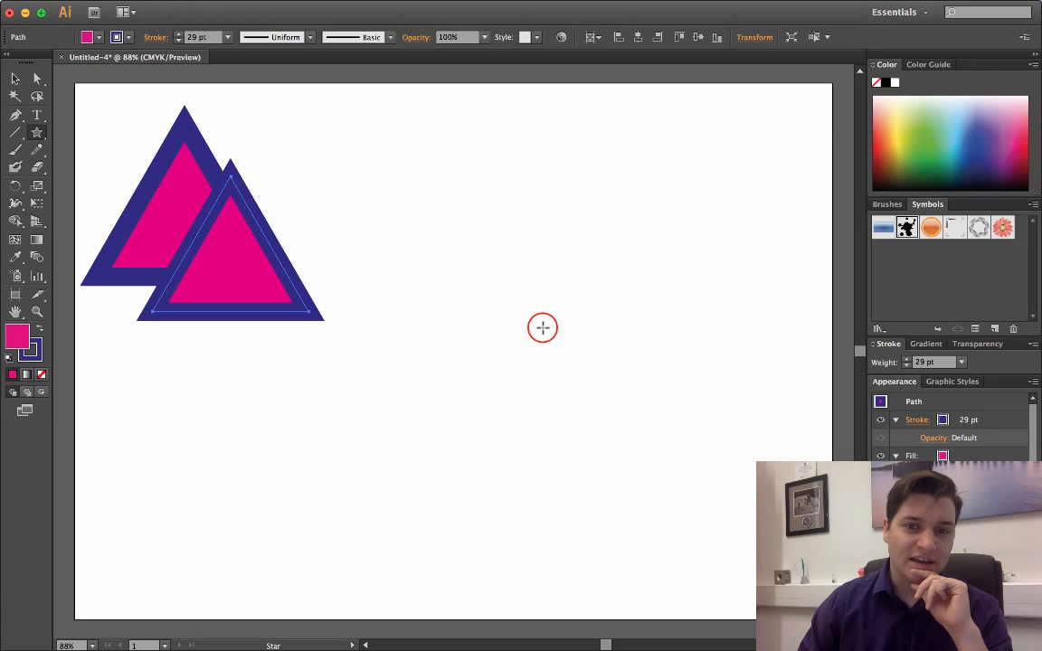
pyautogui.moveTo(543, 328); pyautogui.dragTo(508, 399)
pyautogui.press('Up')
pyautogui.press('Up')
pyautogui.press('Up')
pyautogui.press('Up')
pyautogui.press('Up')
pyautogui.press('Up')
pyautogui.press('Up')
pyautogui.press('Up')
pyautogui.press('Up')
pyautogui.press('Up')
pyautogui.press('Up')
pyautogui.press('Up')
pyautogui.press('Up')
pyautogui.press('Up')
pyautogui.press('Up')
pyautogui.press('Up')
pyautogui.press('Up')
pyautogui.press('Up')
pyautogui.press('Up')
pyautogui.press('Up')
pyautogui.press('Up')
pyautogui.press('Up')
pyautogui.press('Up')
pyautogui.press('Down')
pyautogui.press('Down')
pyautogui.press('Down')
pyautogui.press('Down')
pyautogui.press('Down')
pyautogui.press('Down')
pyautogui.press('Down')
pyautogui.press('Down')
pyautogui.press('Down')
pyautogui.press('Down')
pyautogui.press('Down')
pyautogui.press('Down')
pyautogui.press('Down')
pyautogui.press('Up')
pyautogui.press('Up')
pyautogui.press('Up')
pyautogui.press('Up')
pyautogui.press('Up')
pyautogui.press('Up')
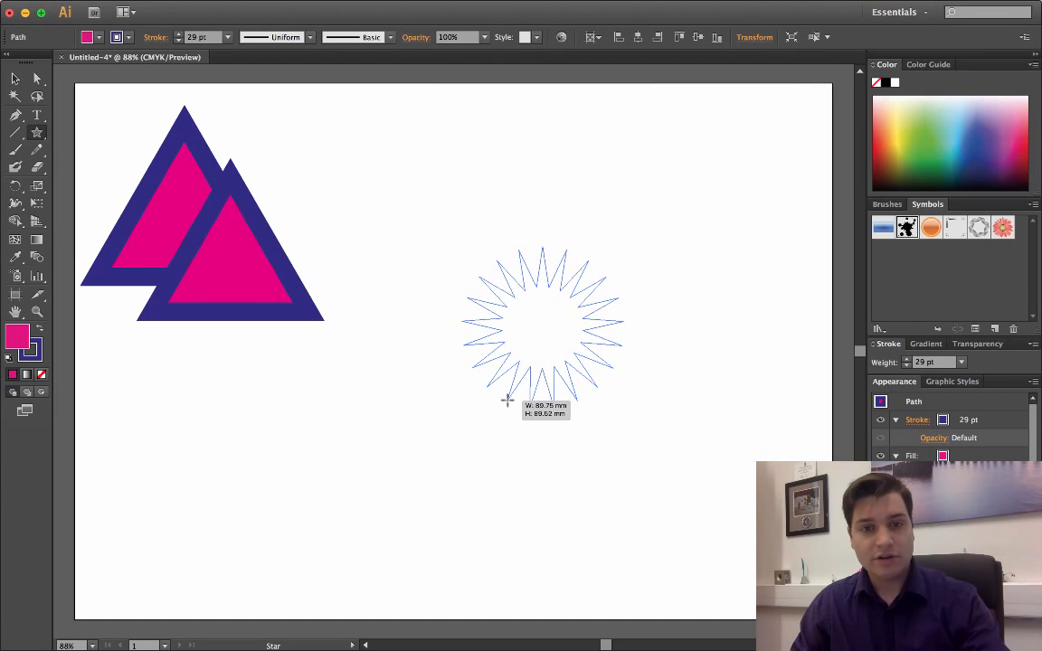
# Enlarge the 21-point star being drawn and lengthen its points into thin spikes, finishing it right of the triangles and leaving it deselected
pyautogui.moveTo(482, 432)
pyautogui.mouseDown()
pyautogui.moveTo(470, 470)
pyautogui.moveTo(542, 326)
pyautogui.moveTo(480, 474)
pyautogui.moveTo(514, 403)
pyautogui.moveTo(471, 440)
pyautogui.mouseUp()
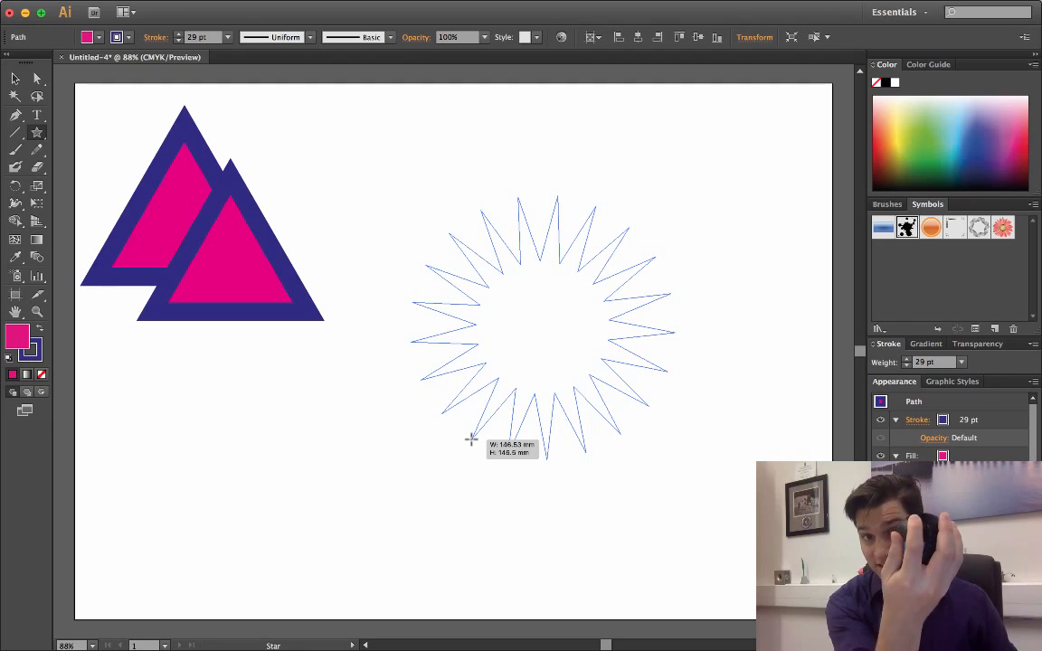
pyautogui.moveTo(470, 440); pyautogui.dragTo(507, 395)
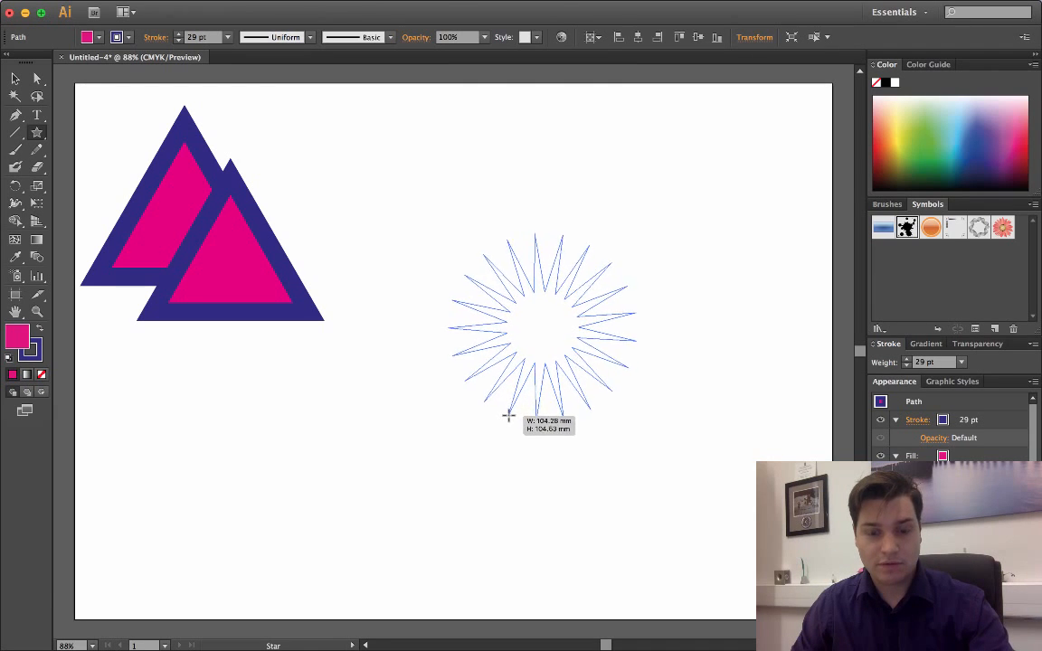
pyautogui.moveTo(488, 426)
pyautogui.mouseDown()
pyautogui.moveTo(439, 467)
pyautogui.moveTo(354, 498)
pyautogui.moveTo(198, 510)
pyautogui.moveTo(80, 493)
pyautogui.moveTo(261, 488)
pyautogui.moveTo(652, 444)
pyautogui.moveTo(932, 381)
pyautogui.moveTo(458, 412)
pyautogui.moveTo(372, 444)
pyautogui.moveTo(400, 431)
pyautogui.moveTo(419, 435)
pyautogui.moveTo(396, 443)
pyautogui.moveTo(437, 435)
pyautogui.mouseUp()
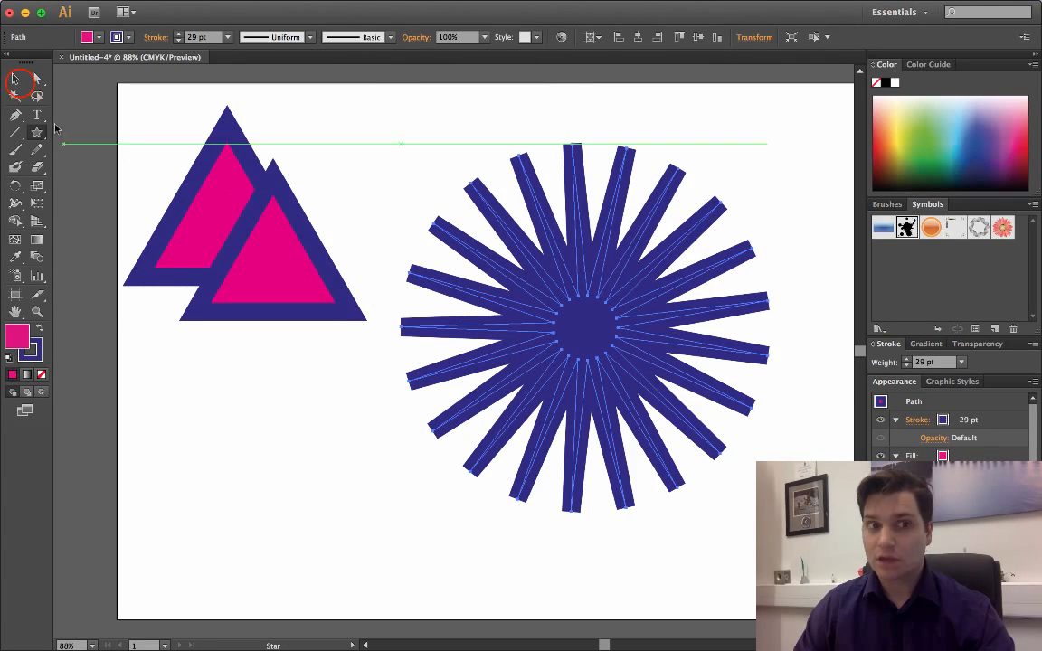
pyautogui.click(16, 80)
pyautogui.click(378, 93)
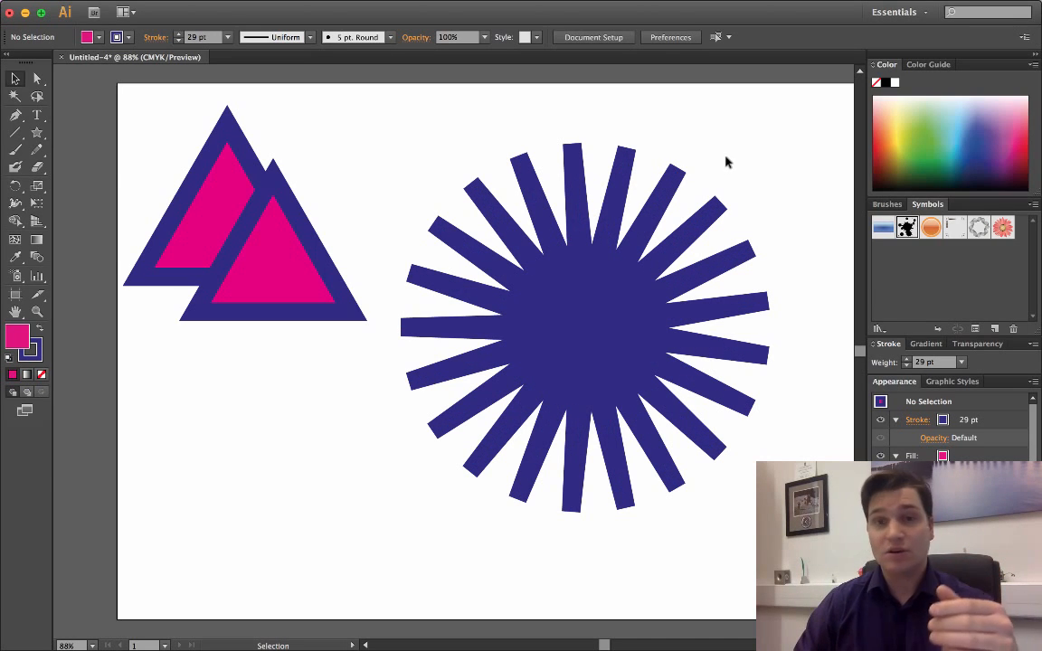
# Set the star's stroke weight to 5 pt and deselect it
pyautogui.click(713, 214)
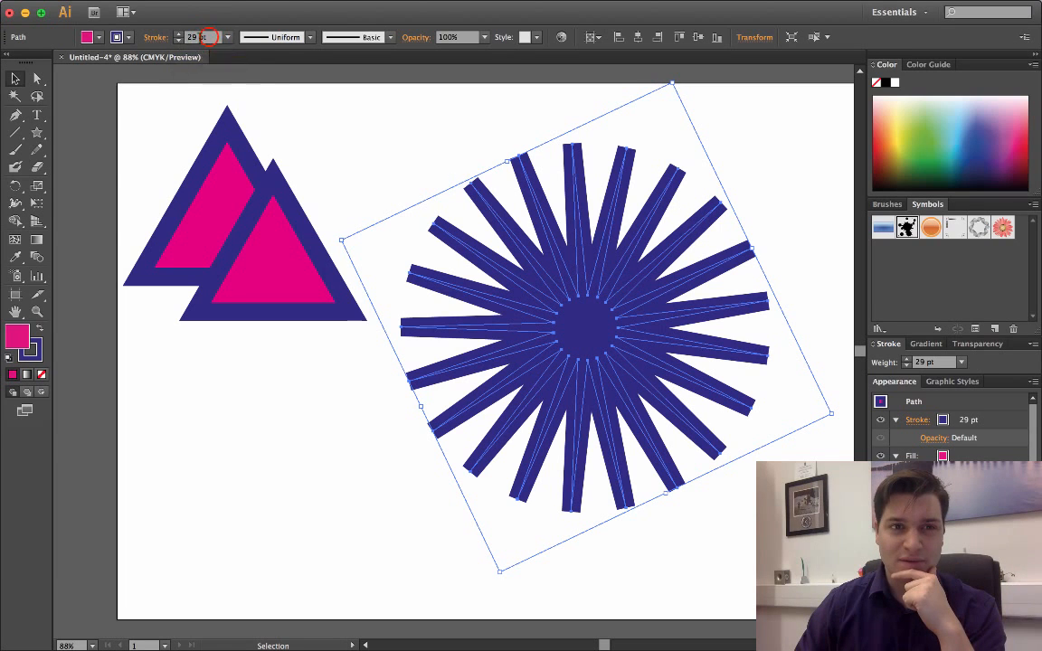
pyautogui.click(208, 36)
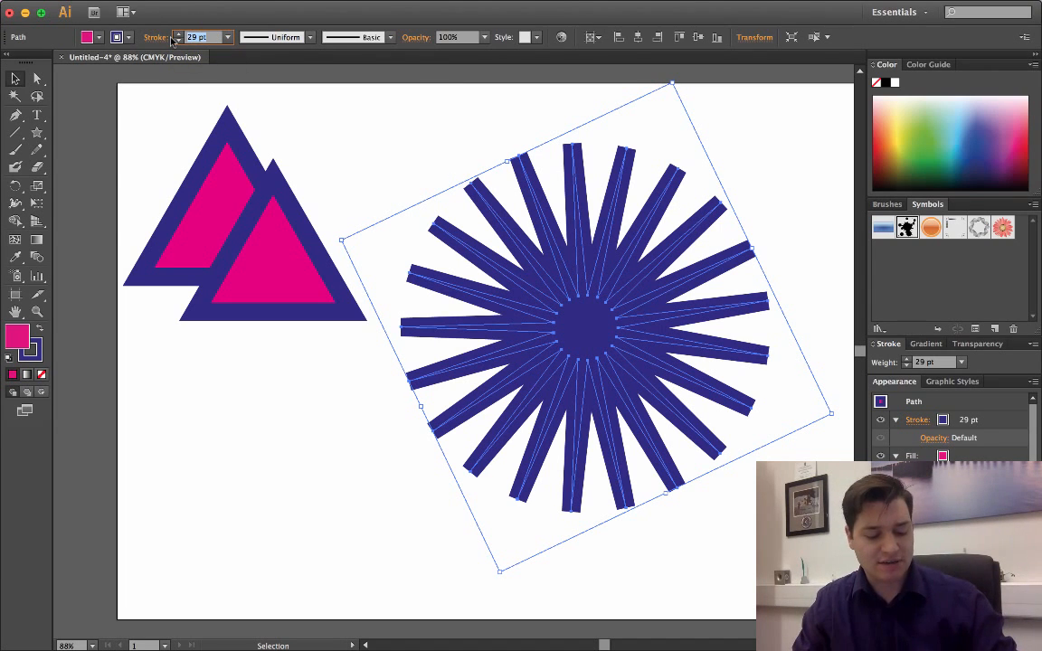
pyautogui.write('5')
pyautogui.press('Return')
pyautogui.click(395, 128)
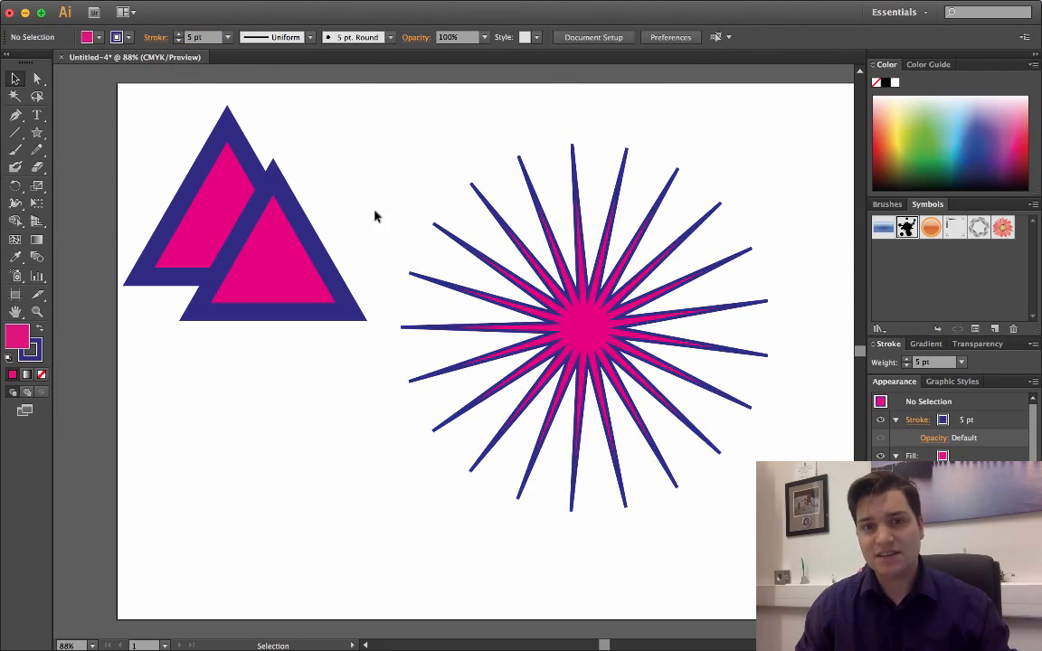
# Reposition the star, first slightly down and then up and to the right, away from the two triangles, and deselect it
pyautogui.moveTo(580, 336); pyautogui.dragTo(590, 362)
pyautogui.click(342, 477)
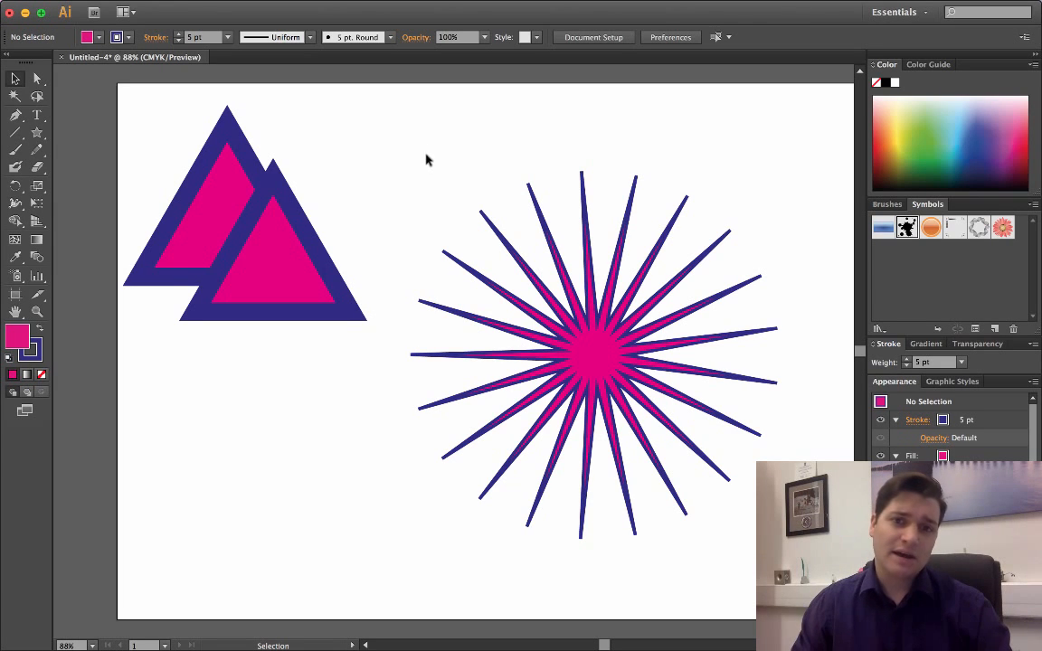
pyautogui.moveTo(558, 346); pyautogui.dragTo(601, 282)
pyautogui.click(469, 194)
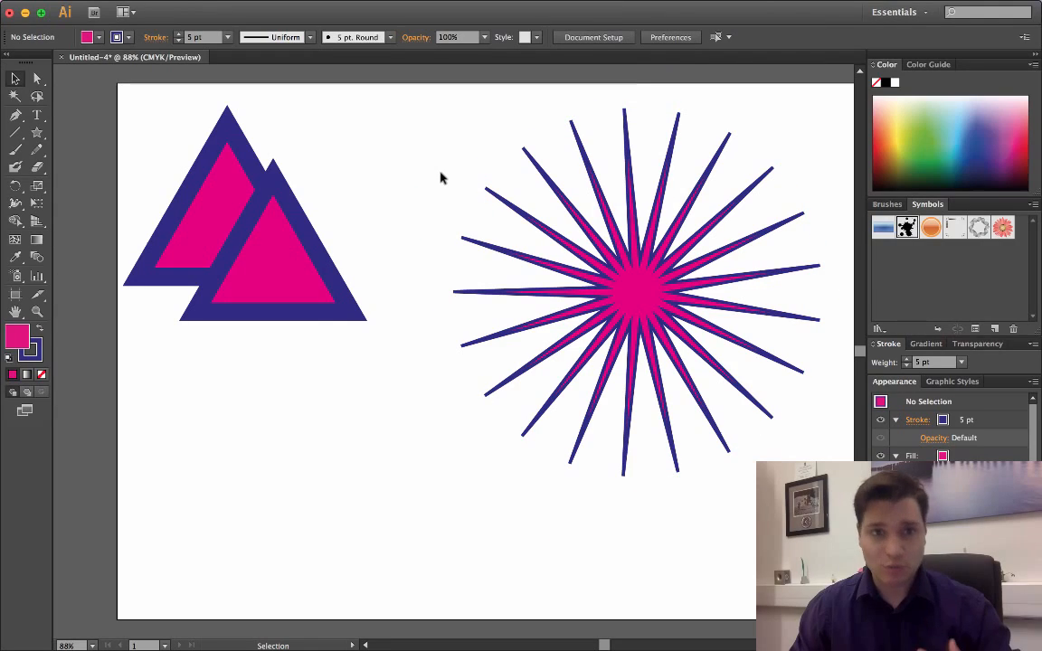